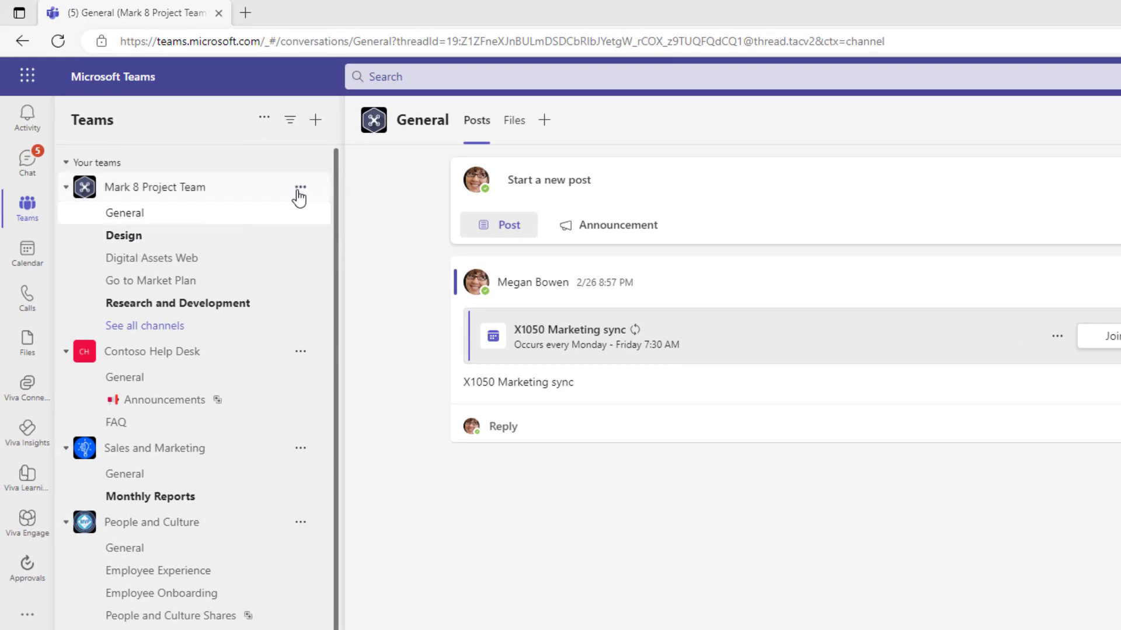
- From the Mark 8 Project Team's Manage tags, create a tag named 'Design Team (Mark 8 Project)'
{"action": "left_click", "coordinate": [301, 187]}
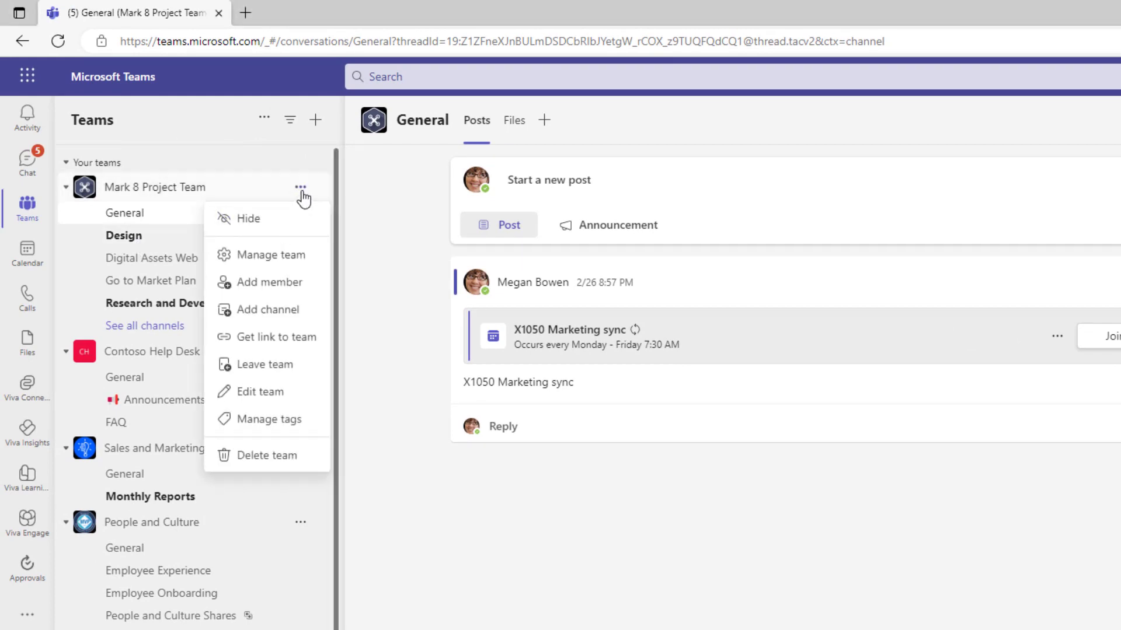
{"action": "left_click", "coordinate": [269, 419]}
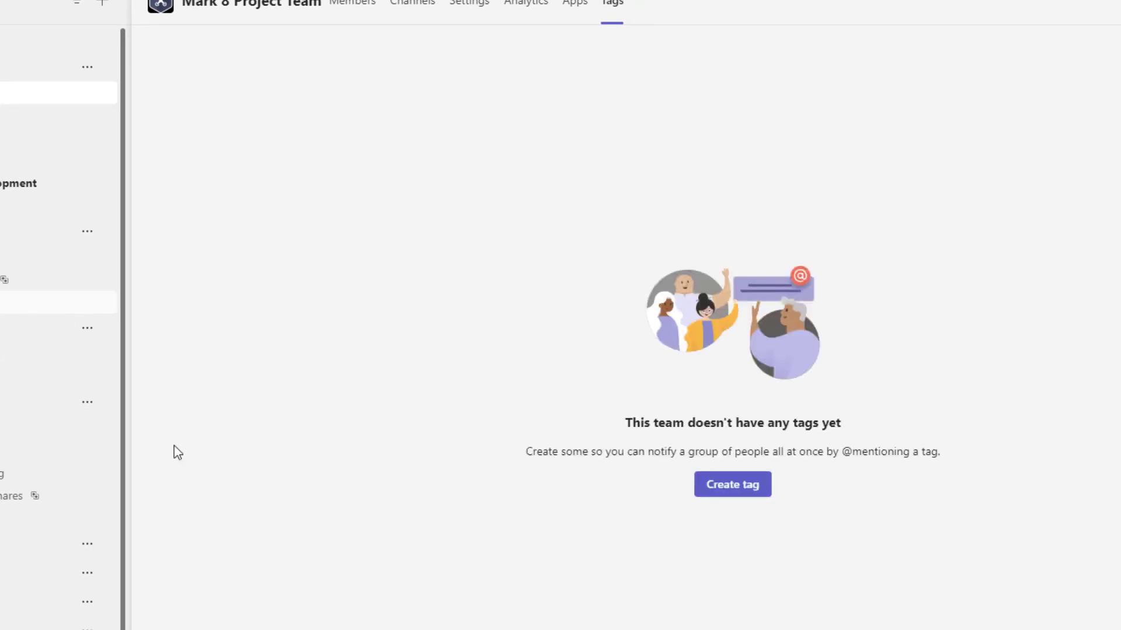
{"action": "left_click", "coordinate": [743, 489]}
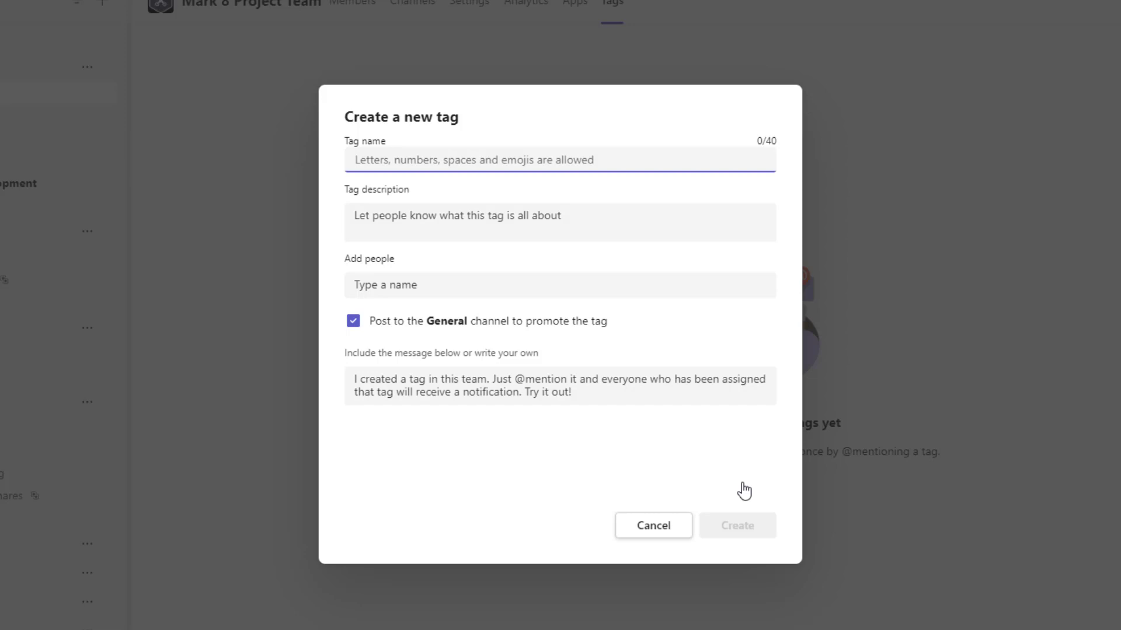
{"action": "type", "text": "Design Team (M"}
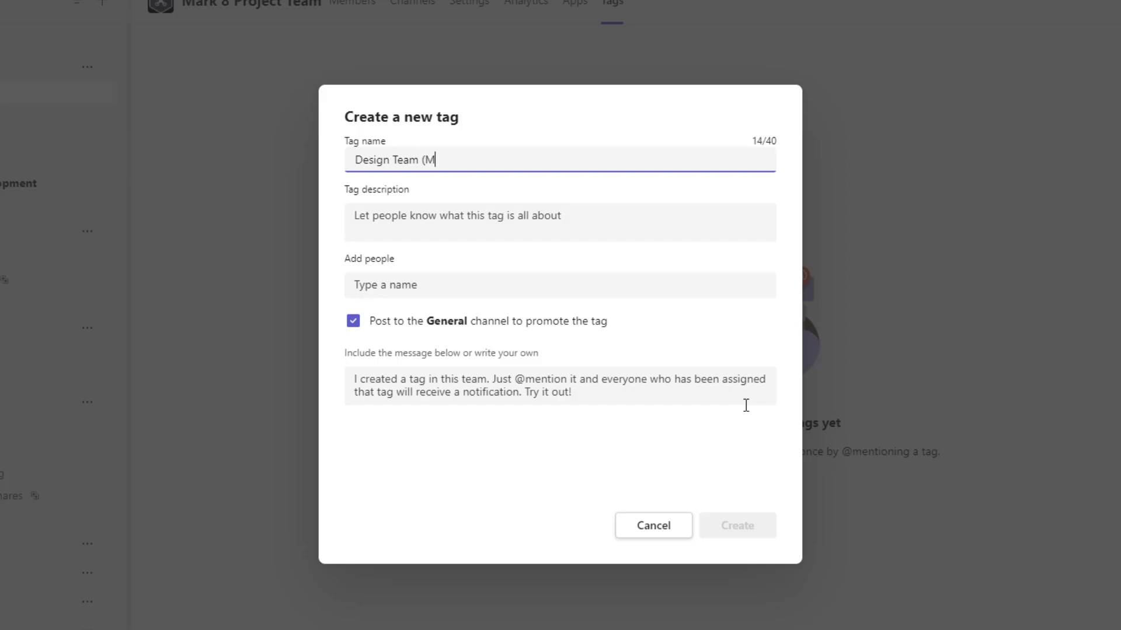
{"action": "type", "text": "ark 8 Project)"}
- Search for and add three team members to the new tag
{"action": "left_click", "coordinate": [379, 285]}
{"action": "type", "text": "adel"}
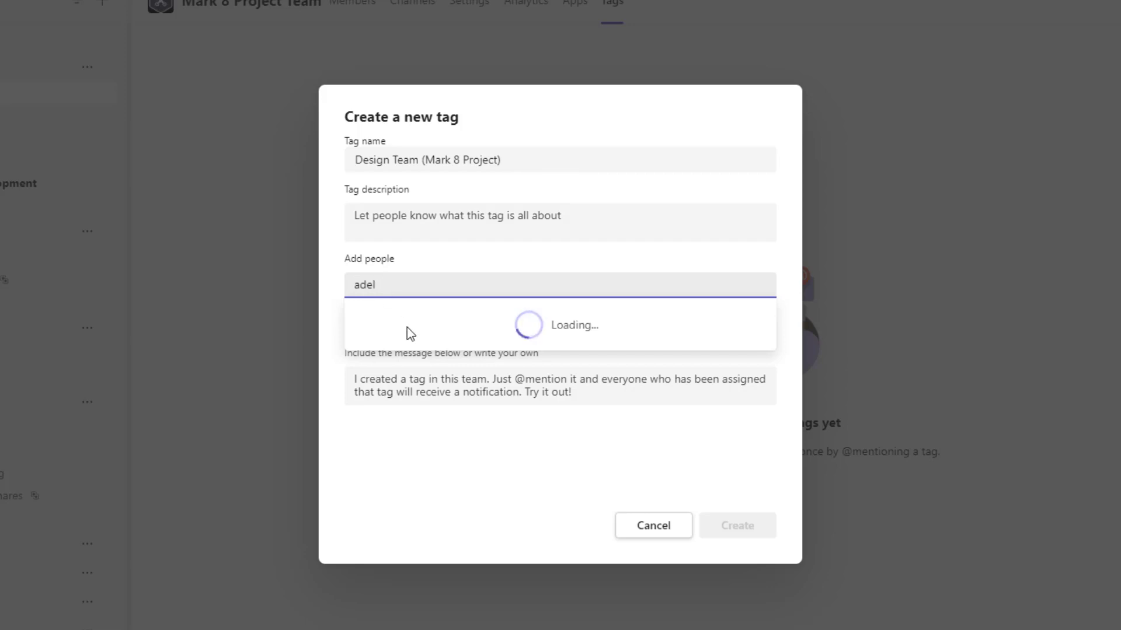
{"action": "left_click", "coordinate": [412, 328]}
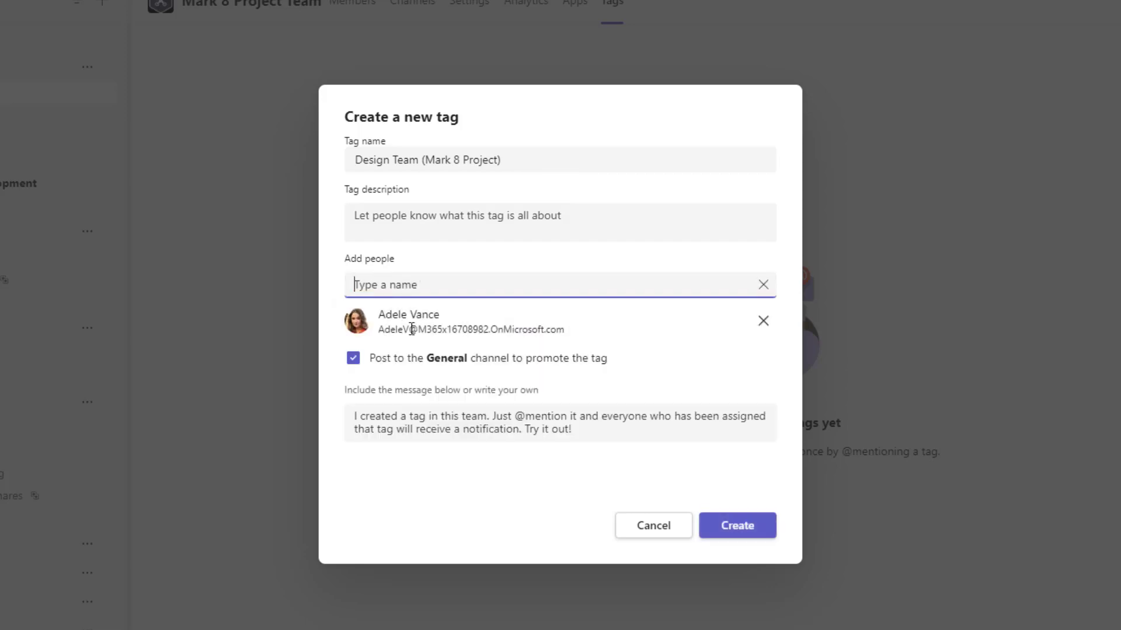
{"action": "type", "text": "nestor"}
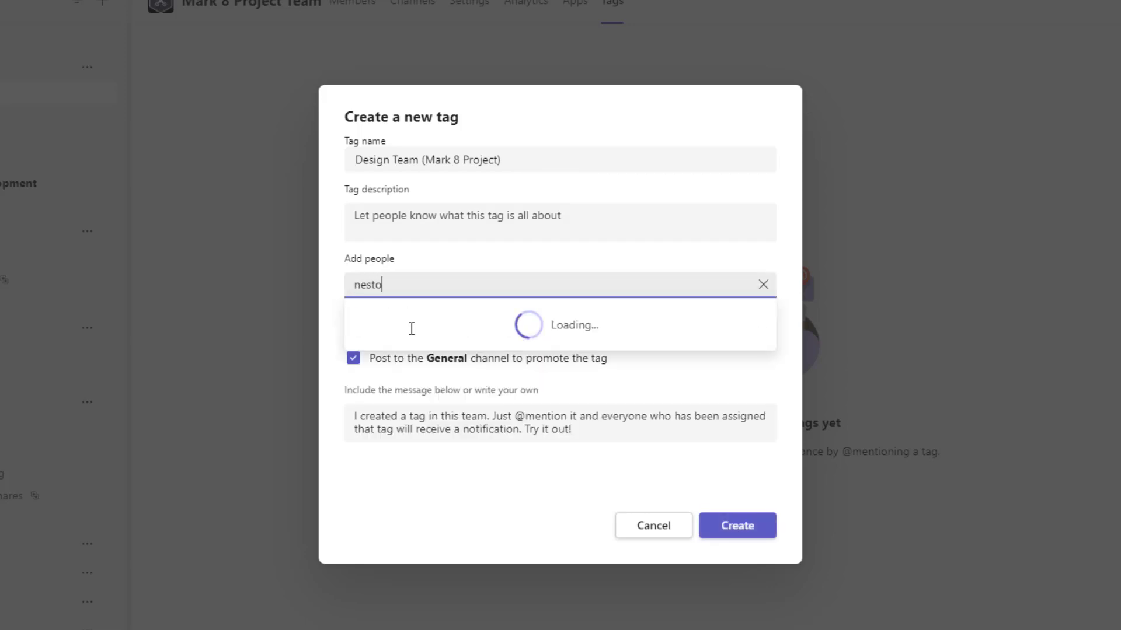
{"action": "left_click", "coordinate": [415, 332]}
{"action": "type", "text": "alex"}
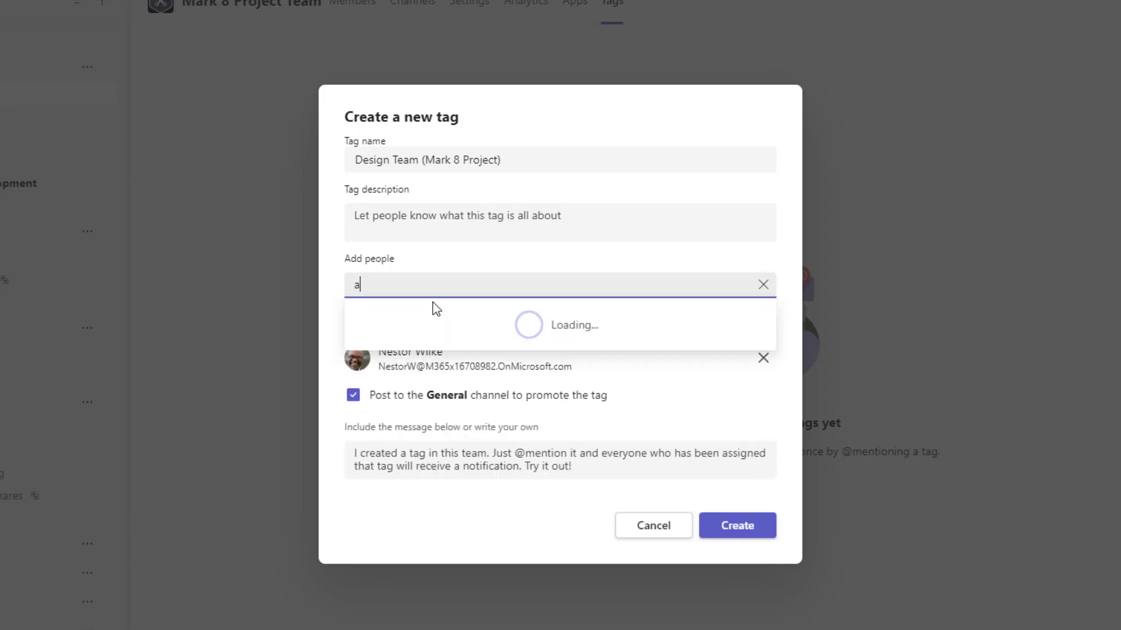
{"action": "left_click", "coordinate": [422, 321]}
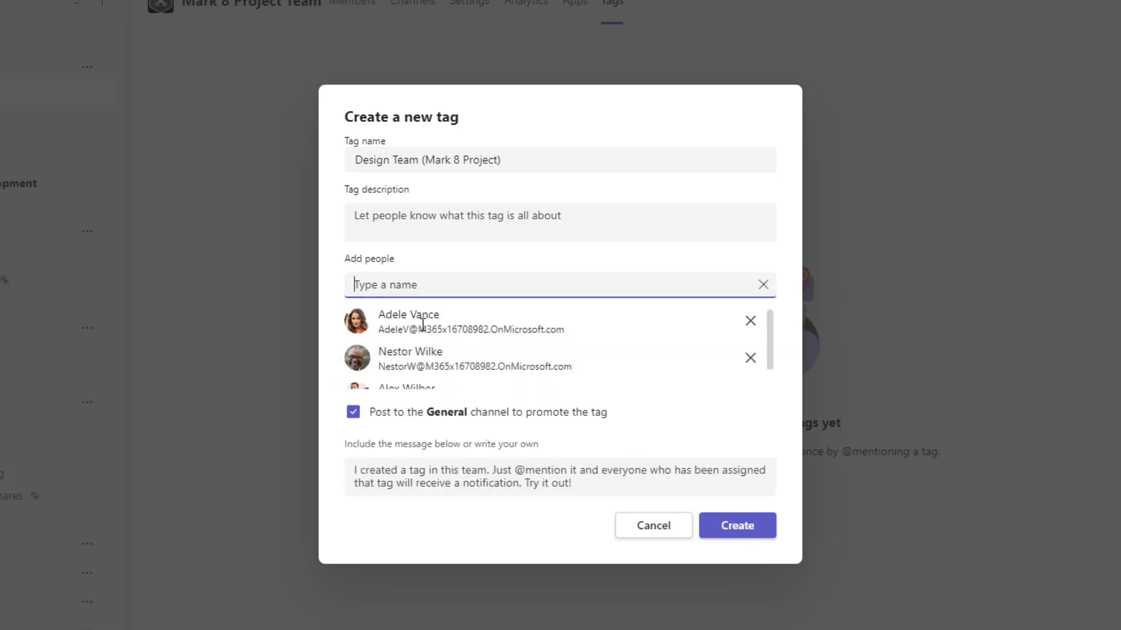
- Turn off posting to the General channel and create the tag
{"action": "scroll", "coordinate": [464, 385], "scroll_direction": "down", "scroll_amount": 1}
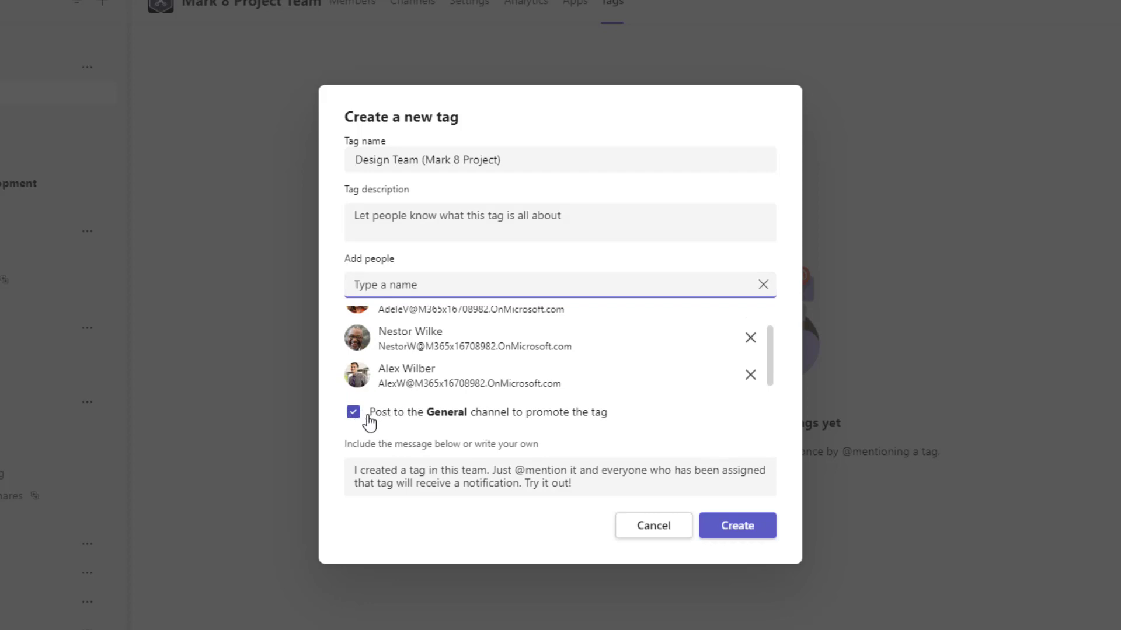
{"action": "left_click", "coordinate": [359, 470]}
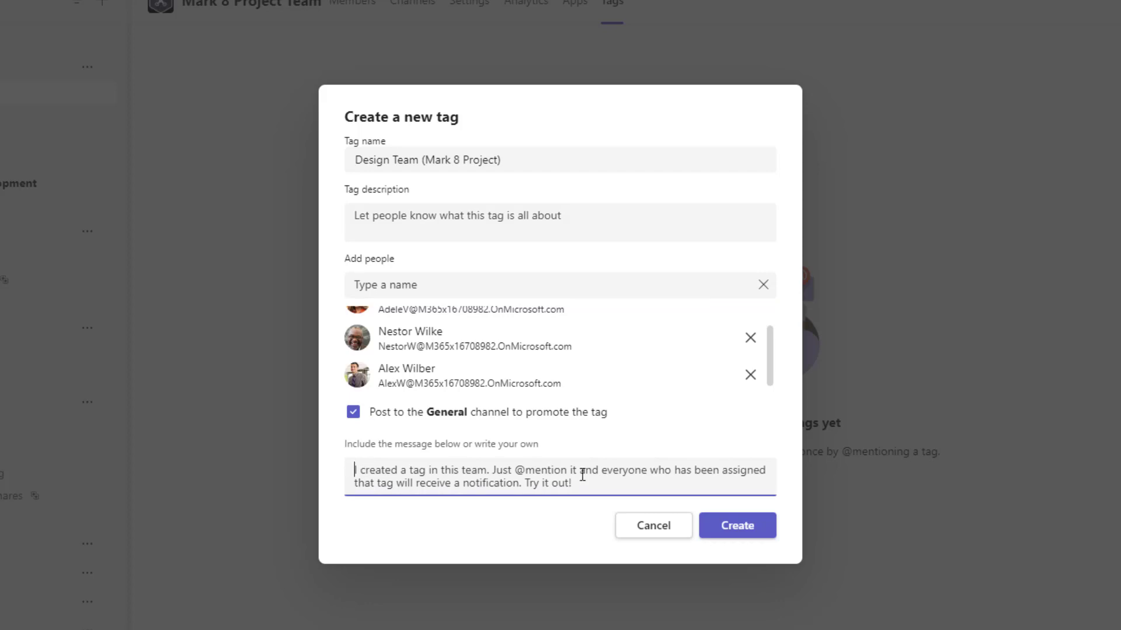
{"action": "left_click", "coordinate": [354, 413]}
{"action": "left_click", "coordinate": [733, 532]}
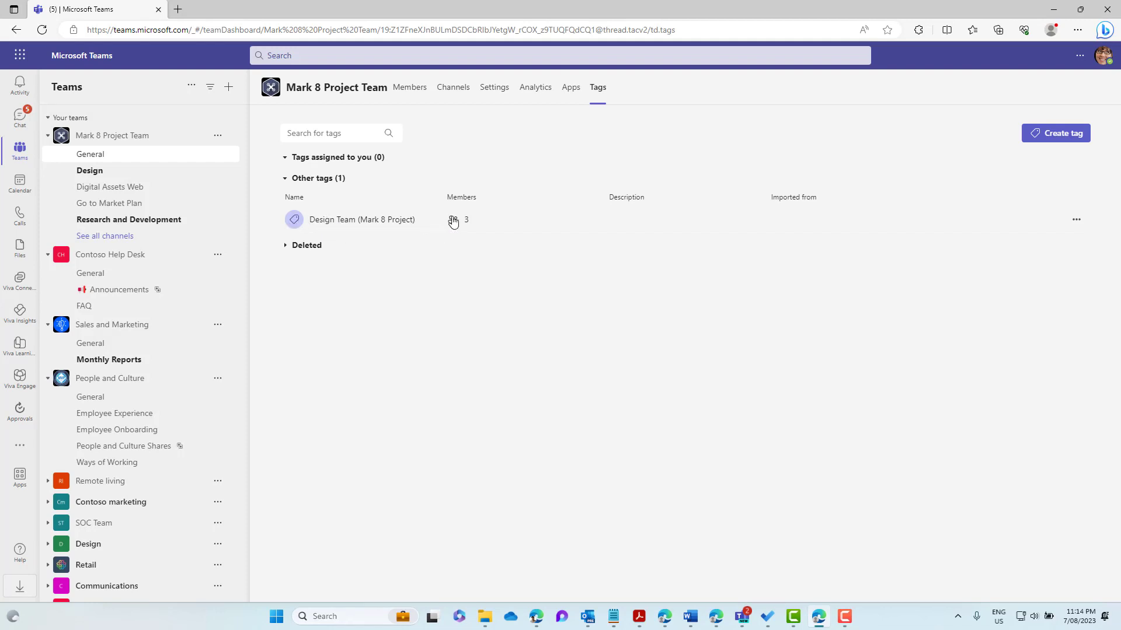
- Expand Deleted tags, check the new tag's options, then go to the Design channel
{"action": "left_click", "coordinate": [309, 247]}
{"action": "left_click", "coordinate": [1076, 220]}
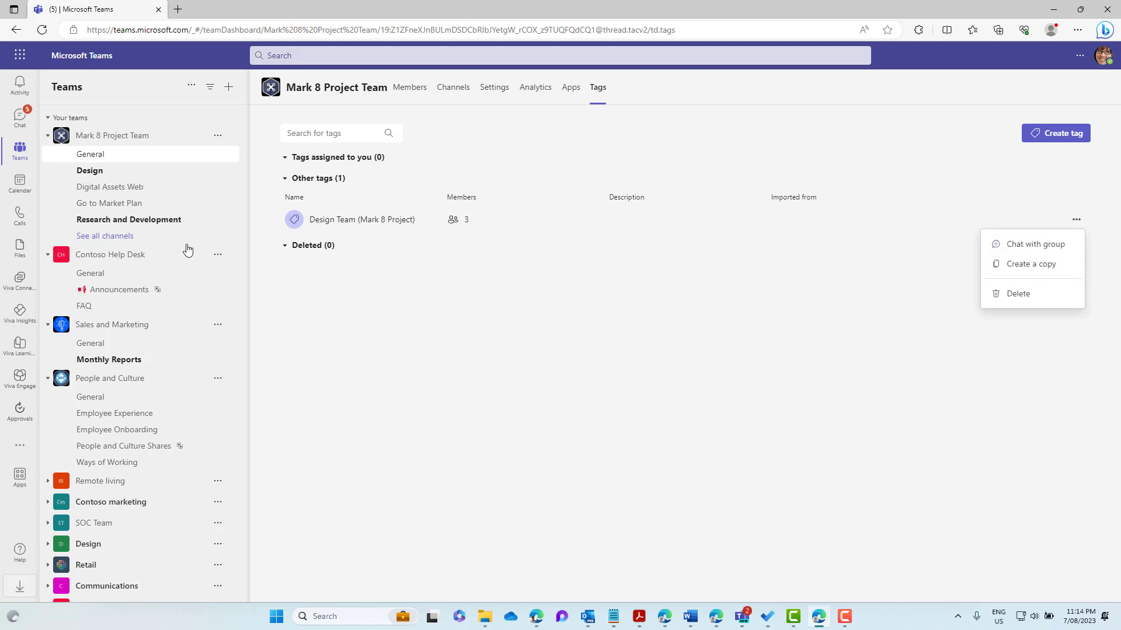
{"action": "left_click", "coordinate": [90, 170]}
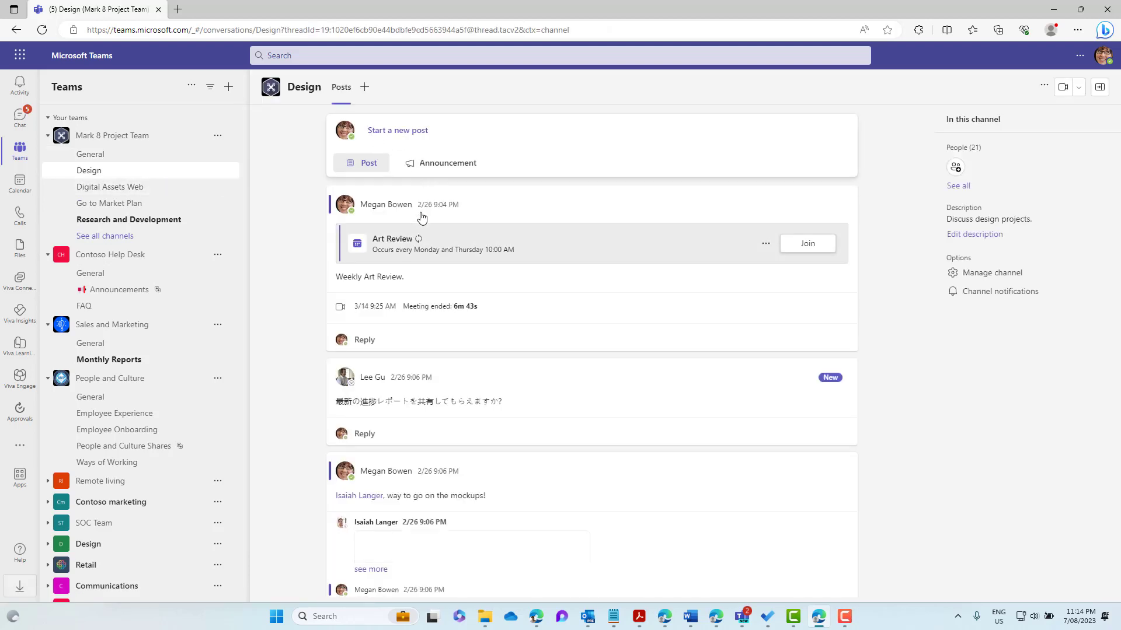
{"action": "left_click", "coordinate": [405, 172]}
{"action": "left_click", "coordinate": [397, 224]}
{"action": "type", "text": "@"}
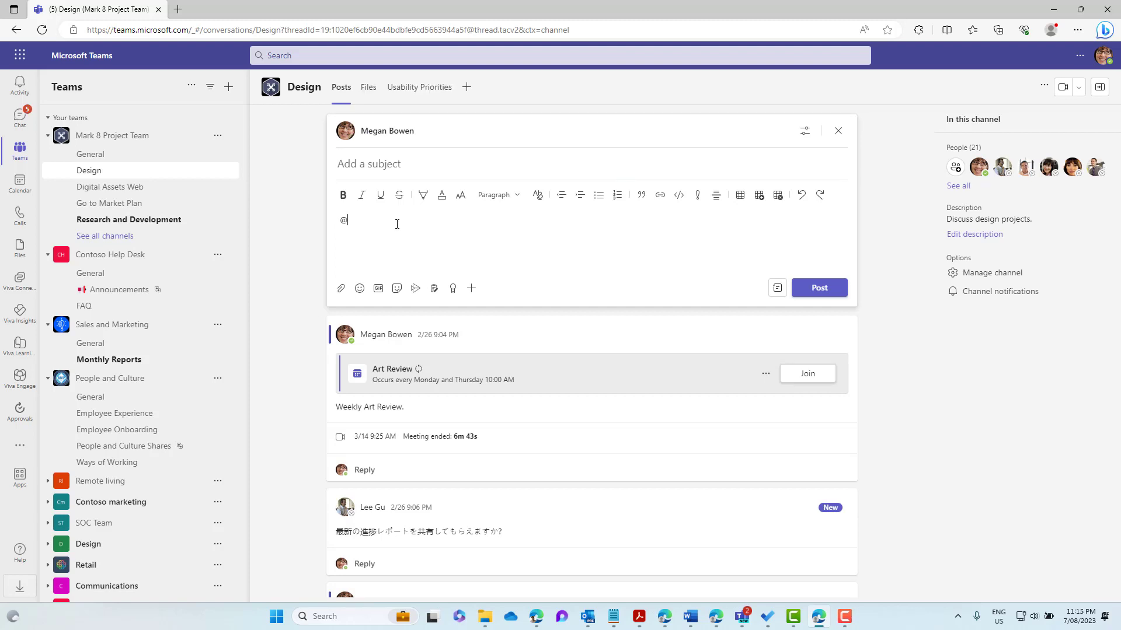
{"action": "type", "text": "des"}
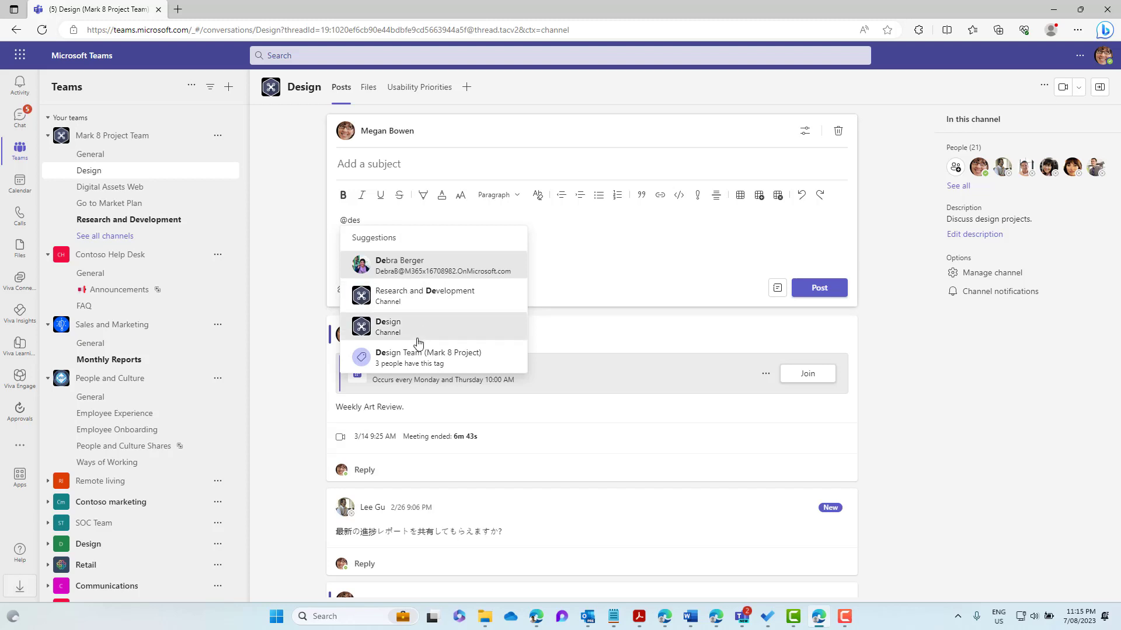
{"action": "left_click", "coordinate": [412, 357]}
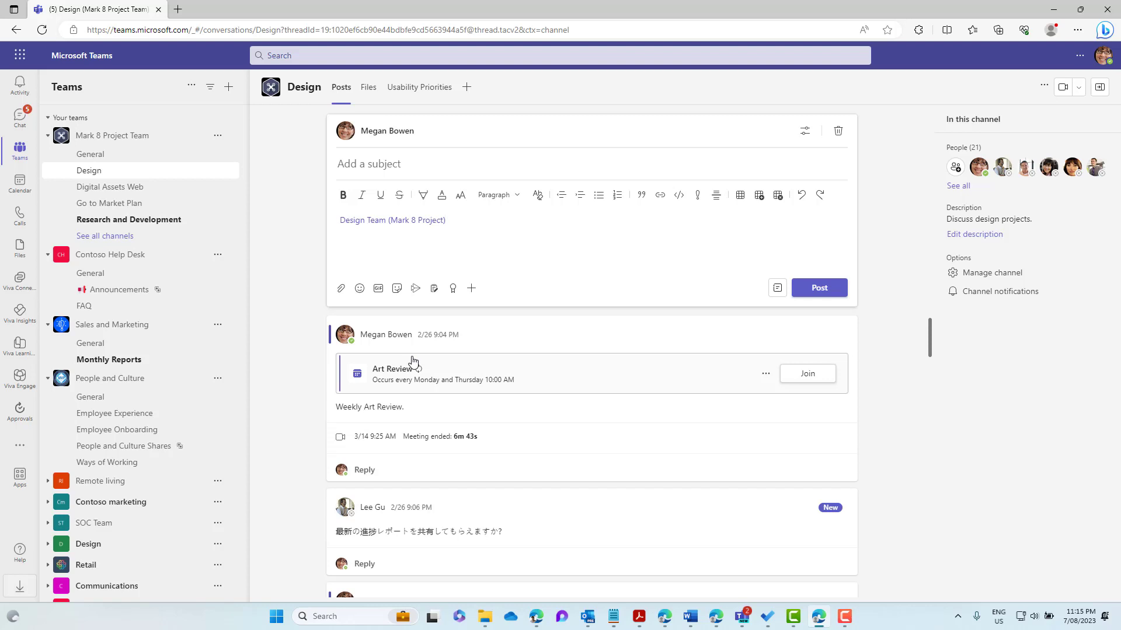
{"action": "type", "text": "hey team how are we today?"}
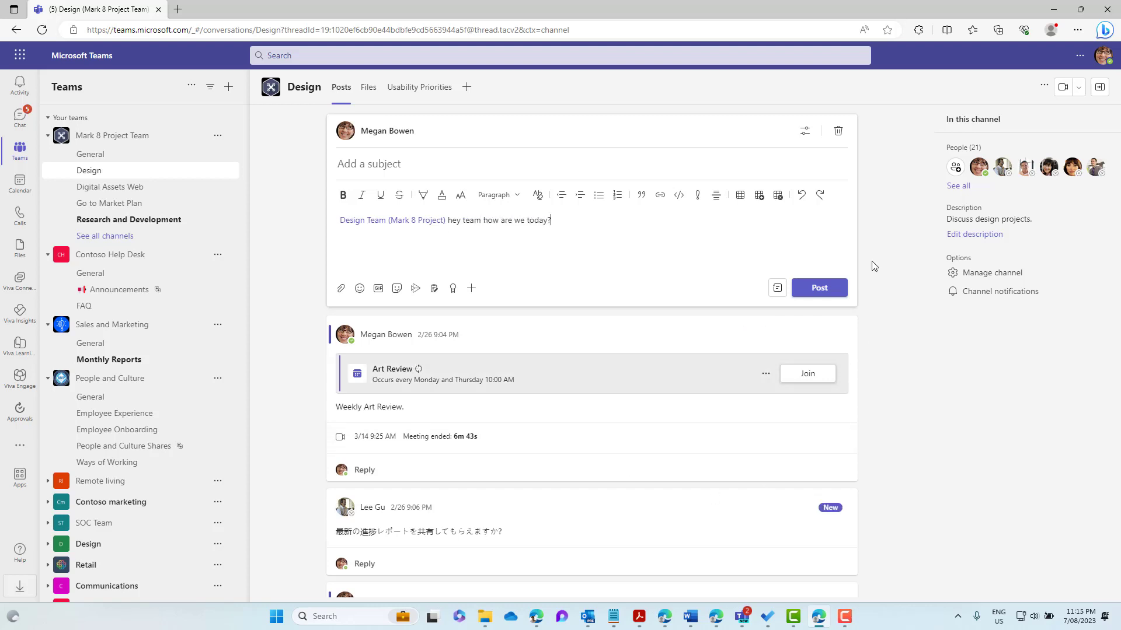
- Bring a second Edge window with Teams onto the screen from the taskbar
{"action": "left_click", "coordinate": [1047, 32]}
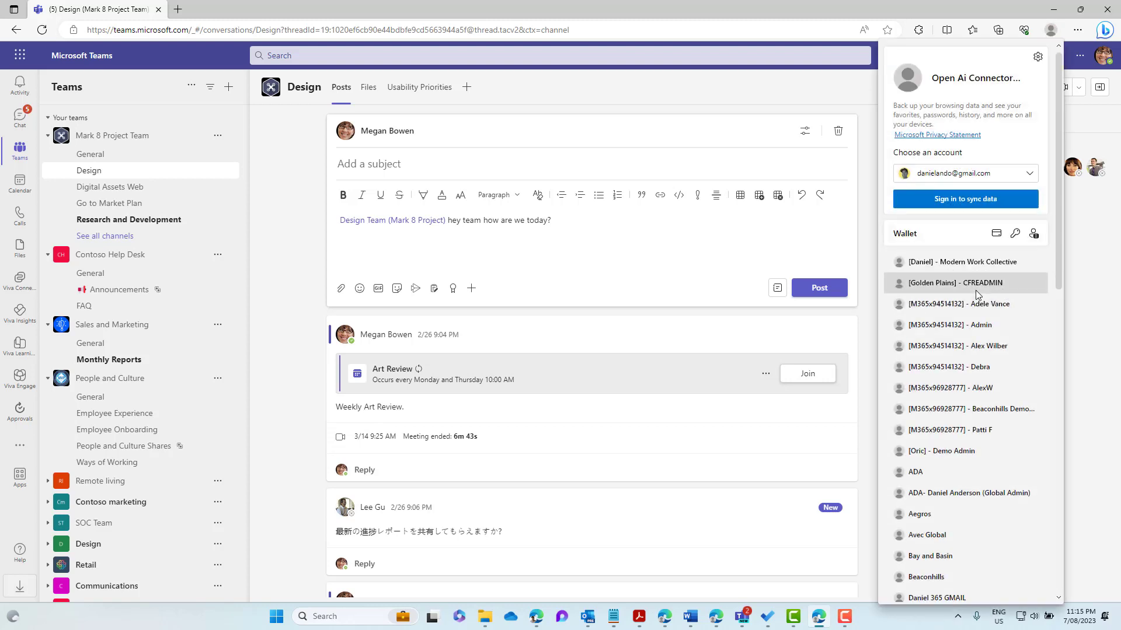
{"action": "left_click", "coordinate": [1049, 32]}
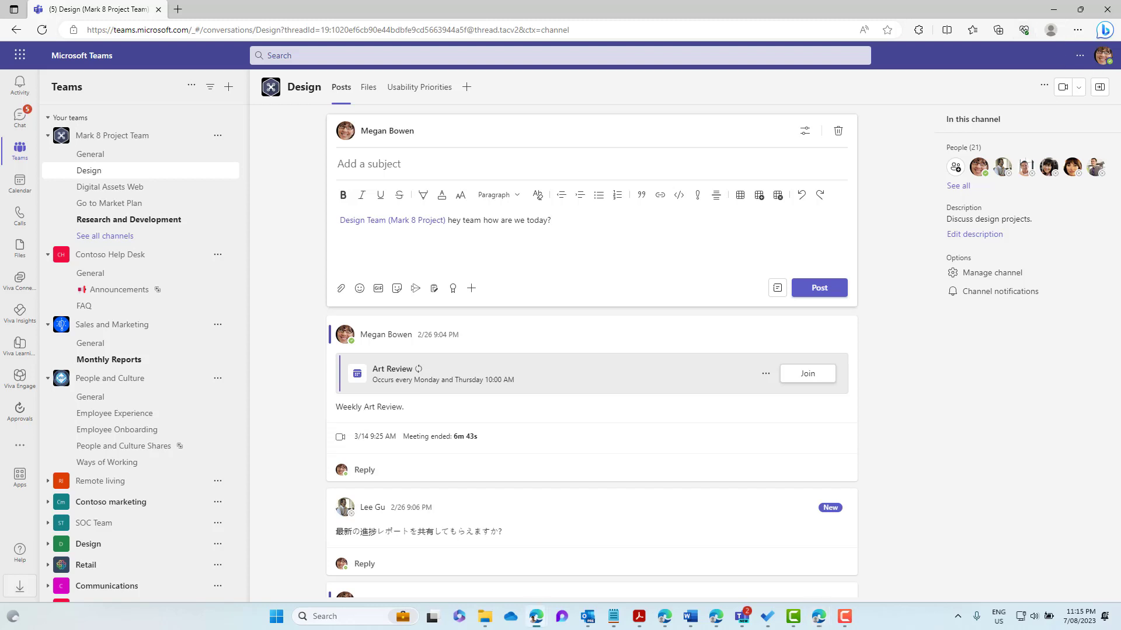
{"action": "left_click", "coordinate": [536, 616]}
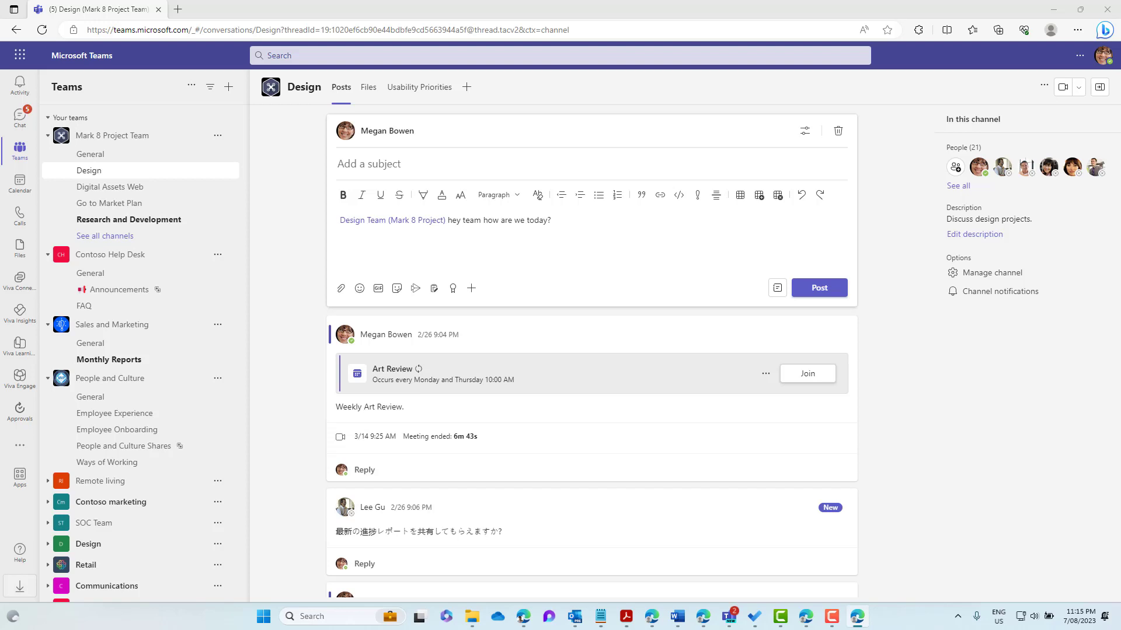
{"action": "left_click_drag", "start_coordinate": [1120, 140], "coordinate": [453, 41]}
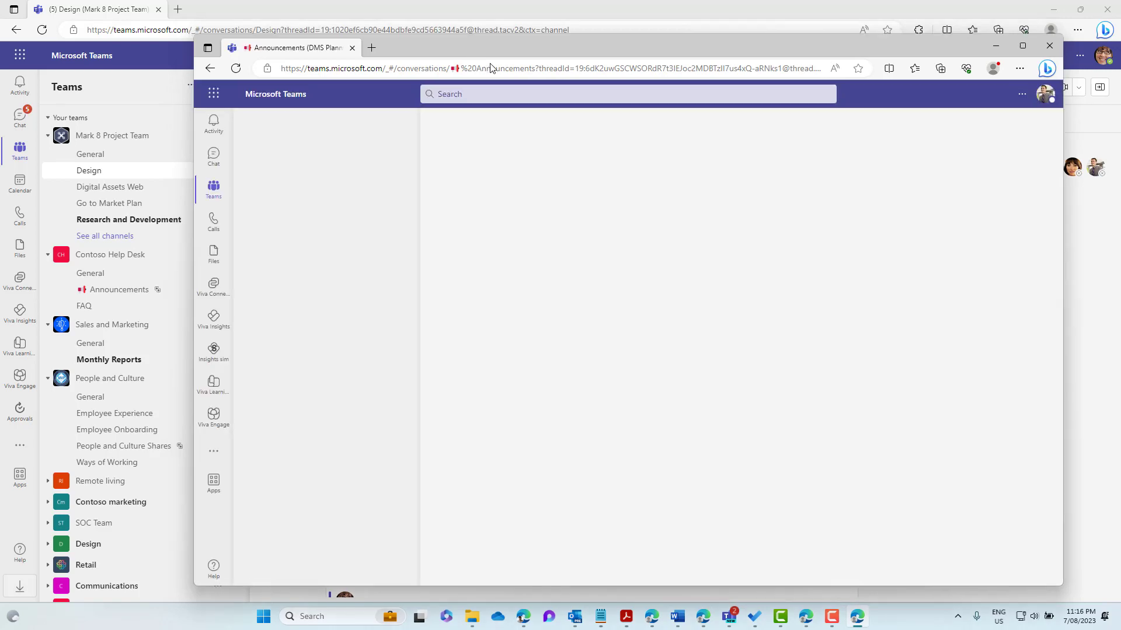
- Arrange the Design and Announcements Teams windows side by side and dismiss the notifications prompt
{"action": "left_click_drag", "start_coordinate": [460, 41], "coordinate": [614, 63]}
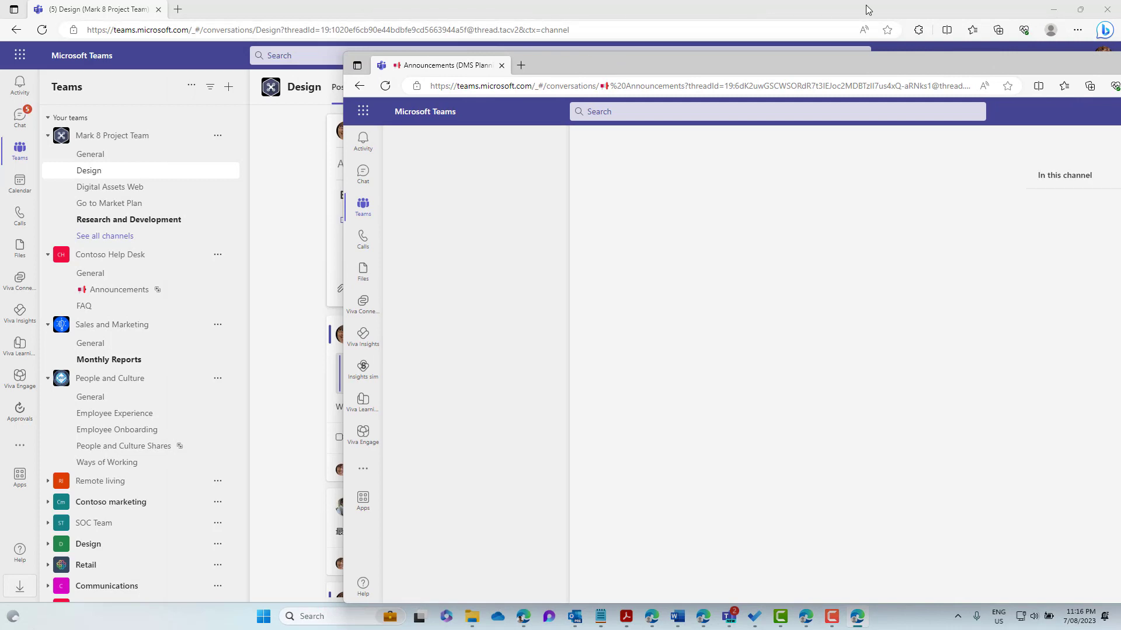
{"action": "left_click", "coordinate": [834, 9]}
{"action": "double_click", "coordinate": [786, 9]}
{"action": "left_click_drag", "start_coordinate": [771, 34], "coordinate": [533, 13]}
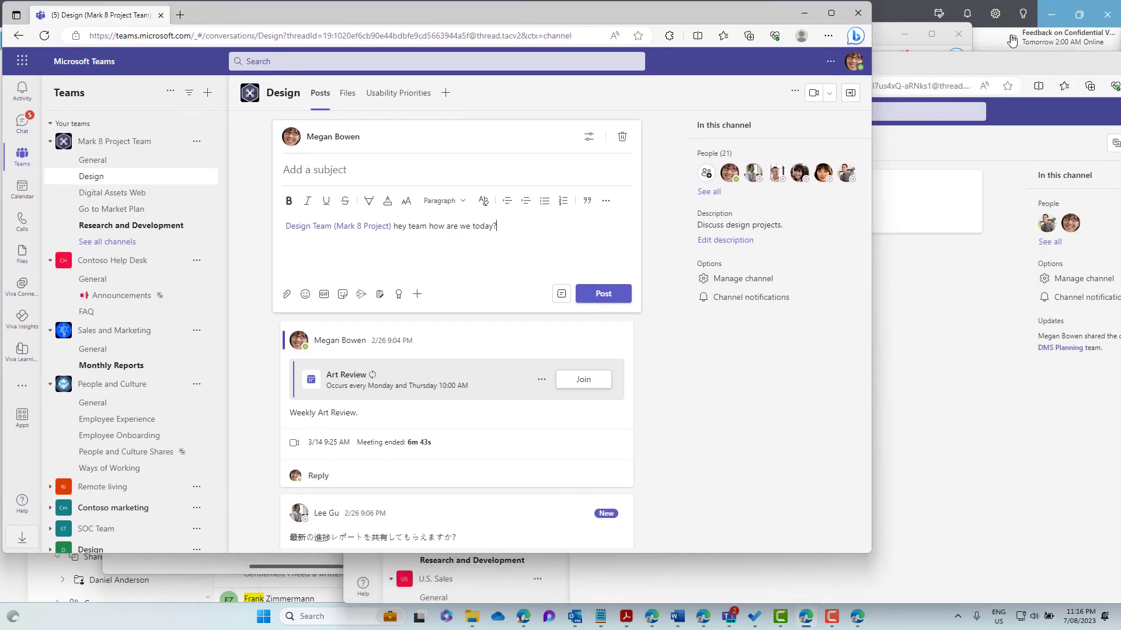
{"action": "left_click_drag", "start_coordinate": [994, 73], "coordinate": [1025, 105]}
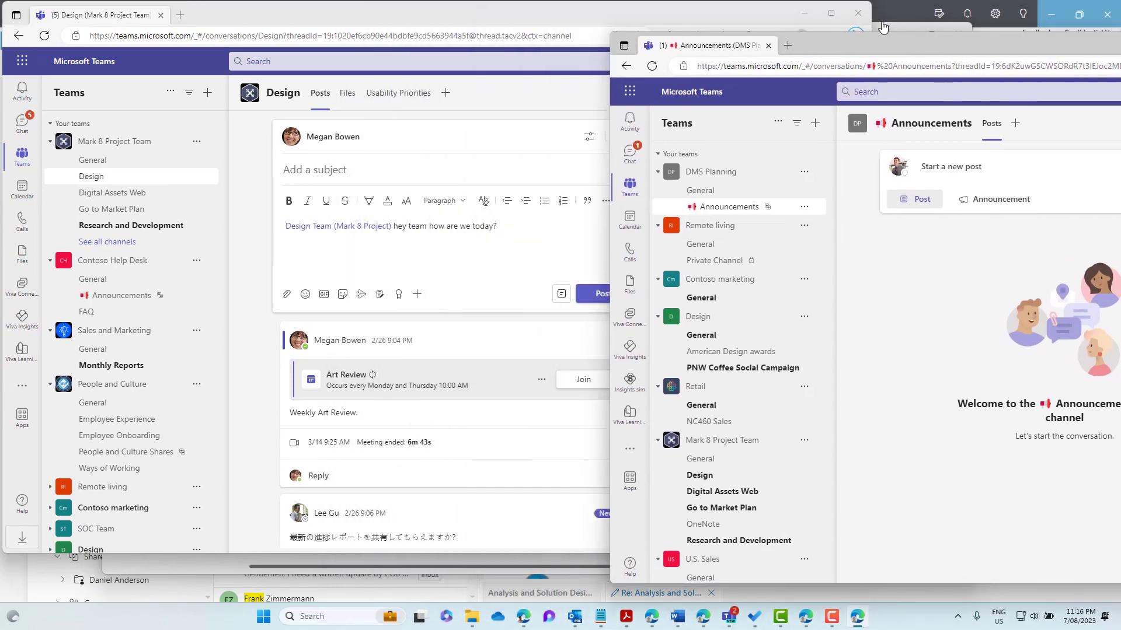
{"action": "left_click_drag", "start_coordinate": [872, 22], "coordinate": [724, 28]}
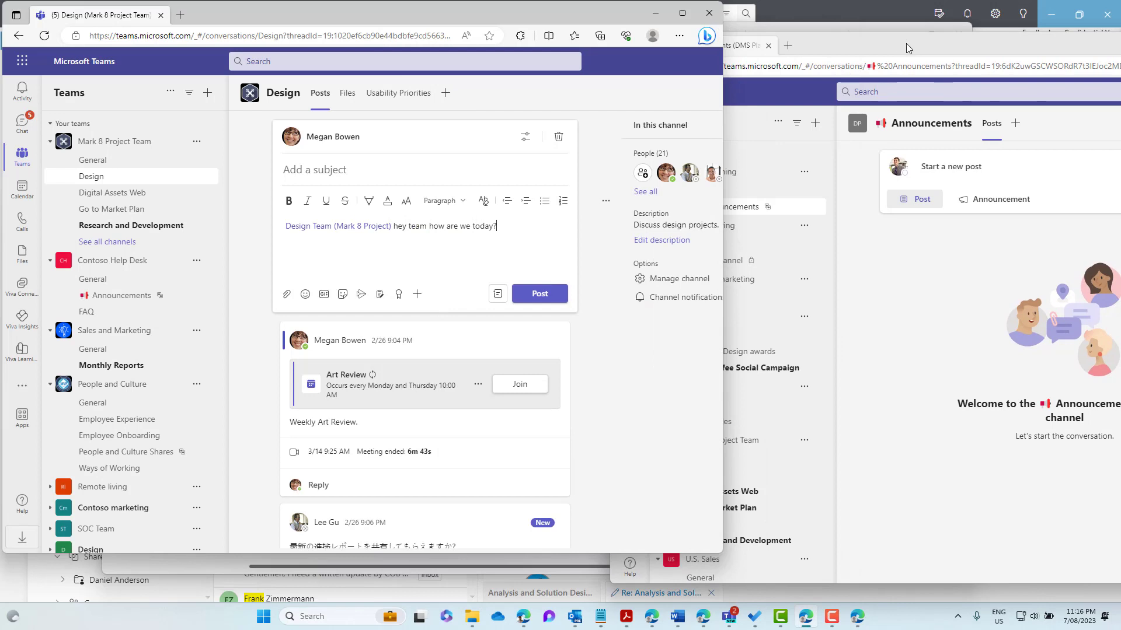
{"action": "left_click_drag", "start_coordinate": [942, 44], "coordinate": [976, 37]}
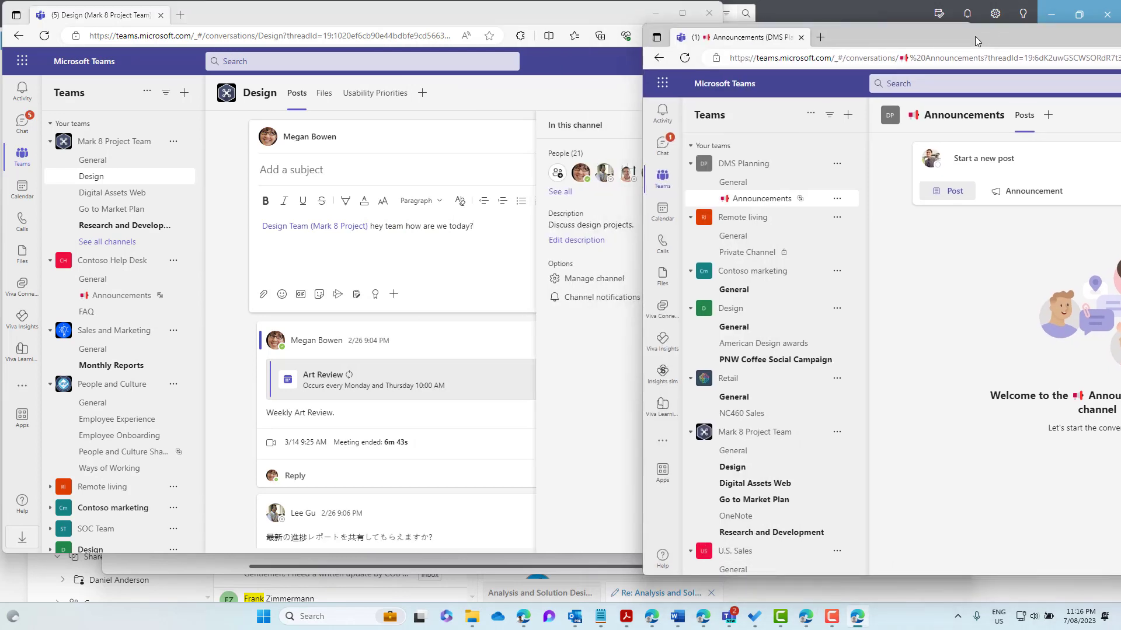
{"action": "left_click", "coordinate": [516, 16]}
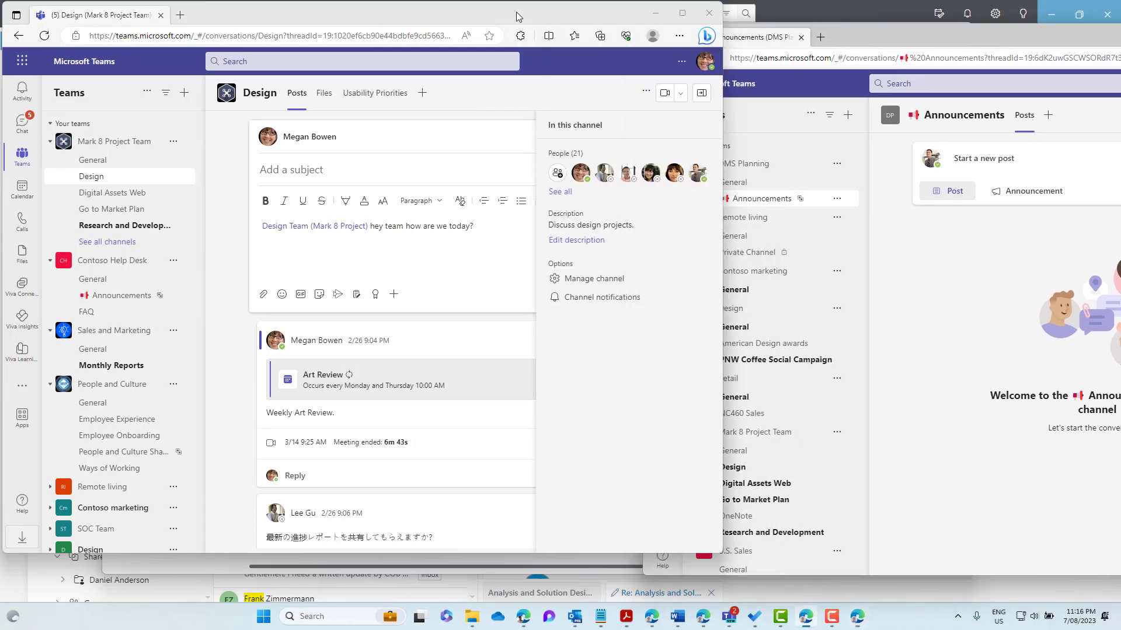
{"action": "left_click", "coordinate": [892, 27]}
{"action": "left_click_drag", "start_coordinate": [892, 27], "coordinate": [443, 62]}
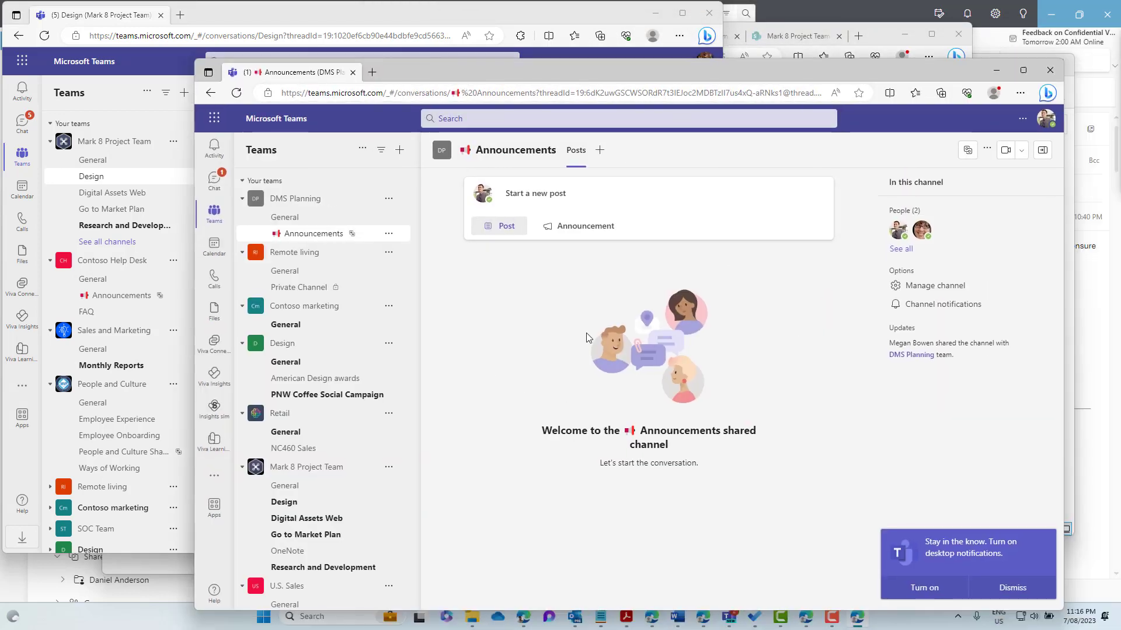
{"action": "left_click", "coordinate": [999, 590]}
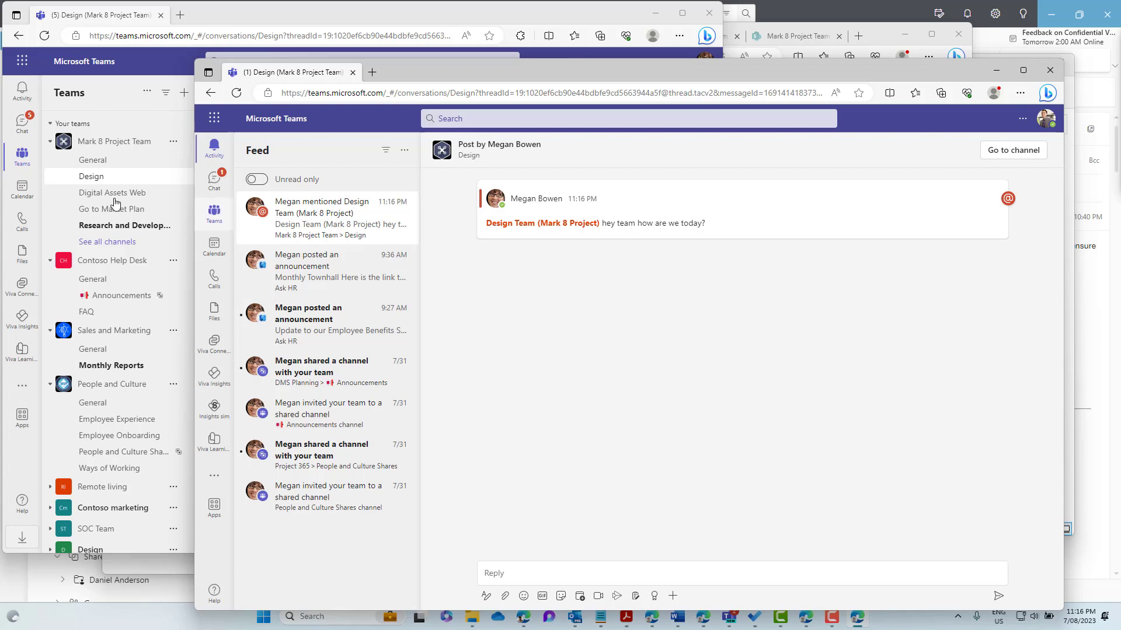
- Bring the Design channel window forward to show the posted 'hey team how are we today?' mention
{"action": "left_click", "coordinate": [100, 177]}
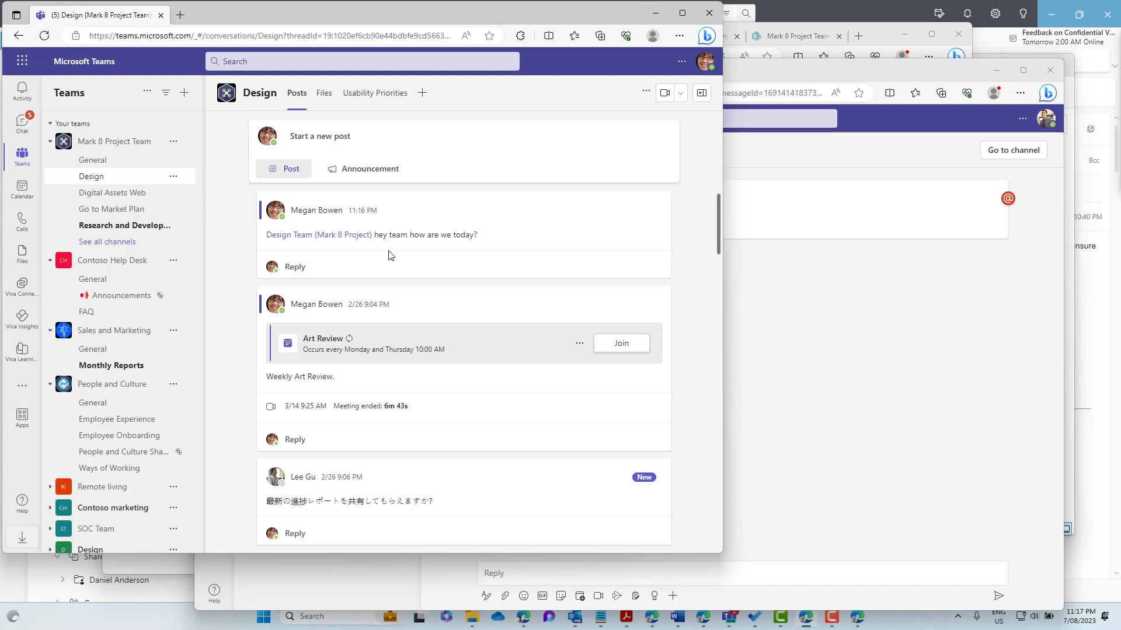
- Review the Mark 8 Project Team's tags, confirming Design Team has 3 members, then switch to Chat
{"action": "mouse_move", "coordinate": [346, 250]}
{"action": "left_click", "coordinate": [175, 145]}
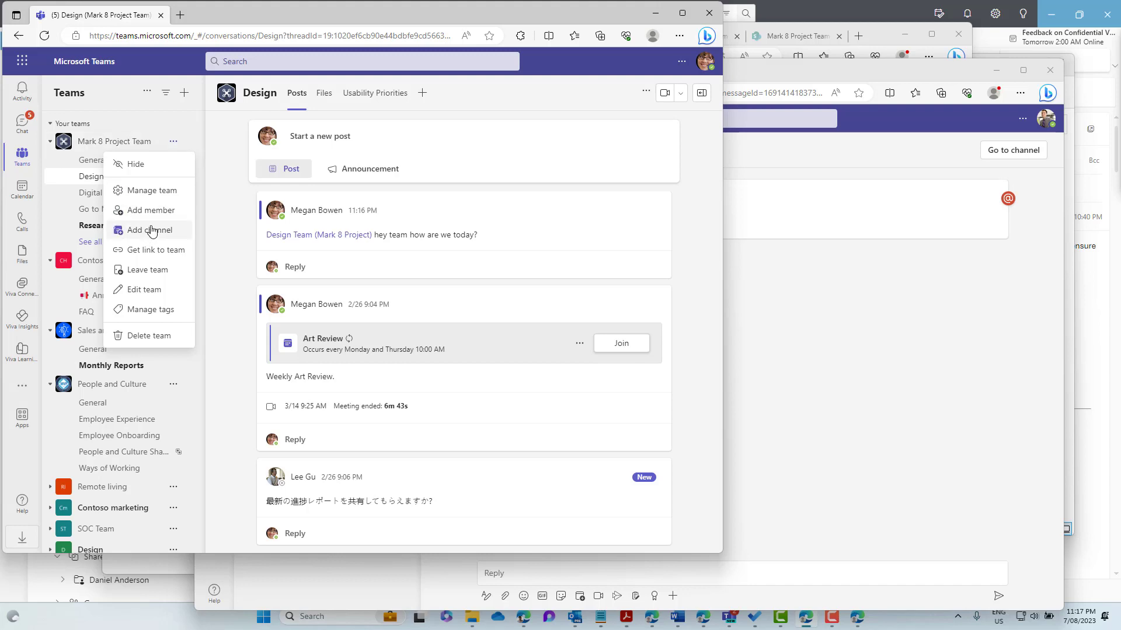
{"action": "left_click", "coordinate": [163, 312]}
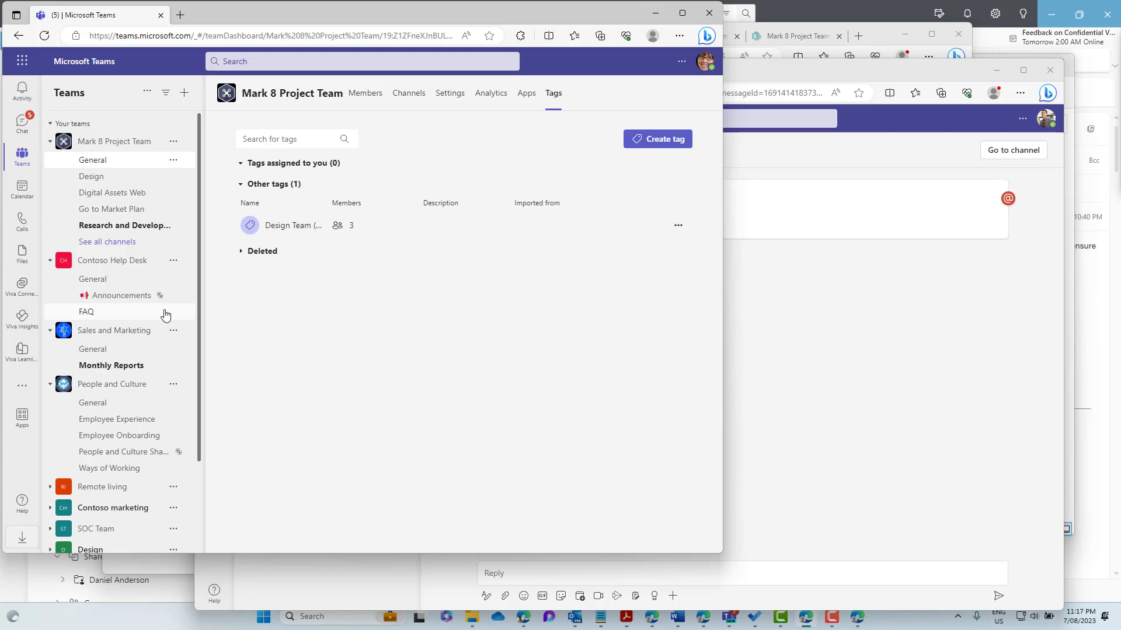
{"action": "left_click", "coordinate": [24, 122]}
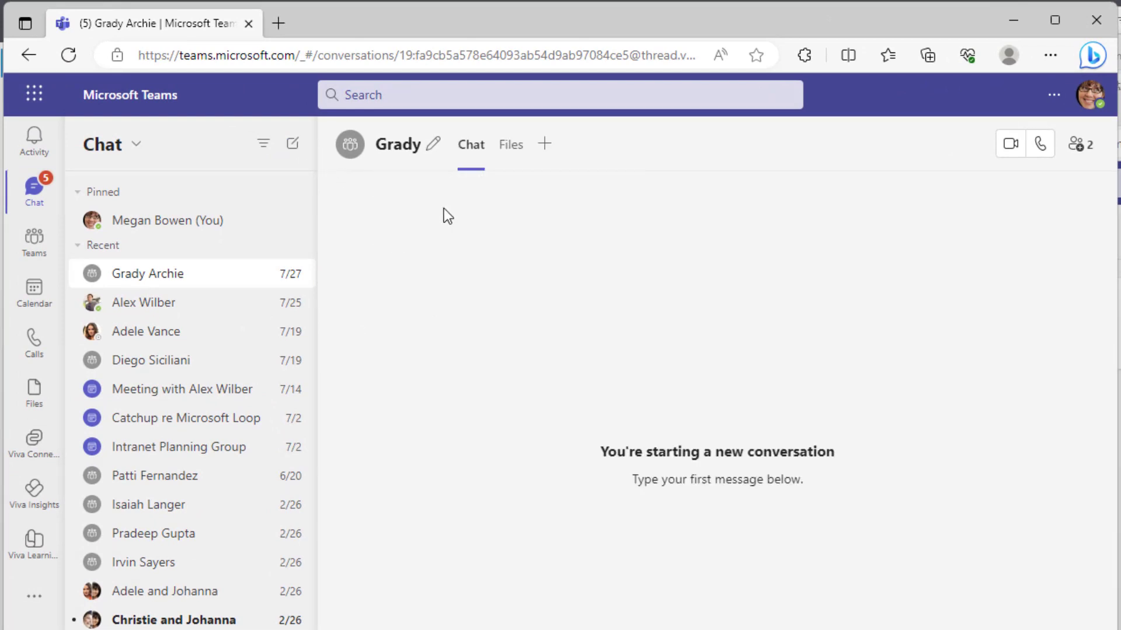
- Start a group chat addressed to the Design Team (Mark 8 Project) tag's three members
{"action": "type", "text": "design"}
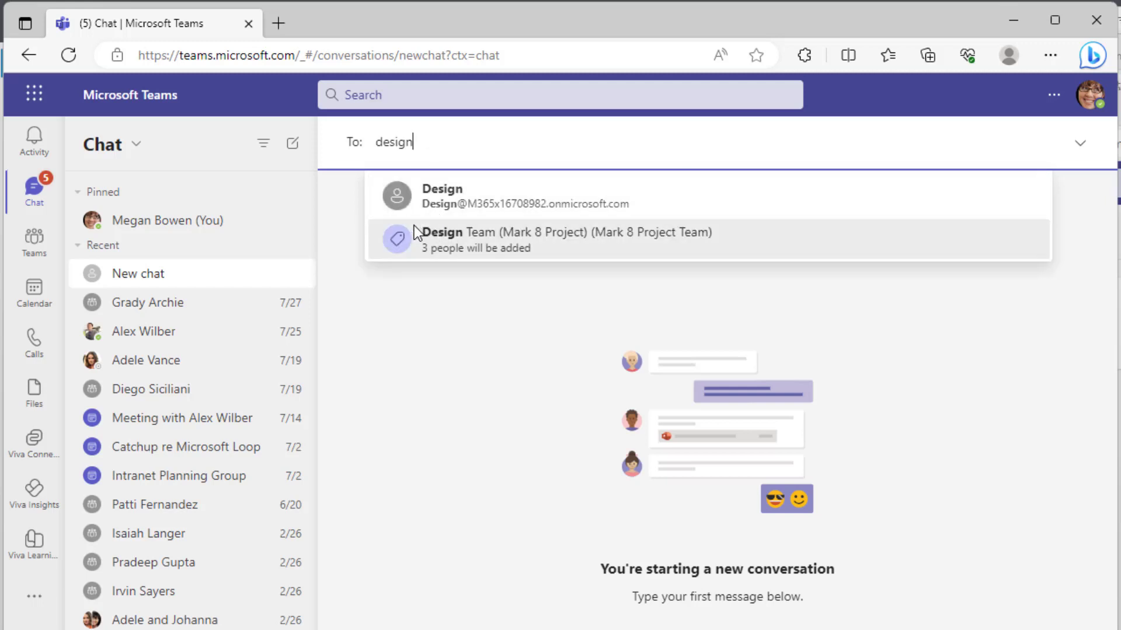
{"action": "left_click", "coordinate": [434, 241]}
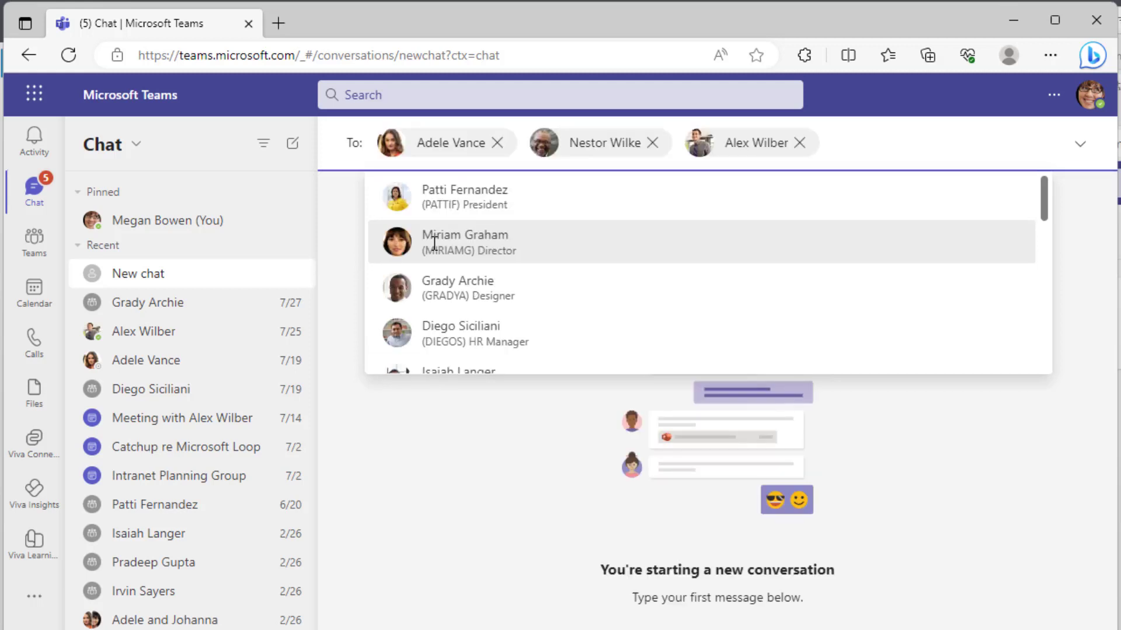
{"action": "left_click", "coordinate": [607, 579]}
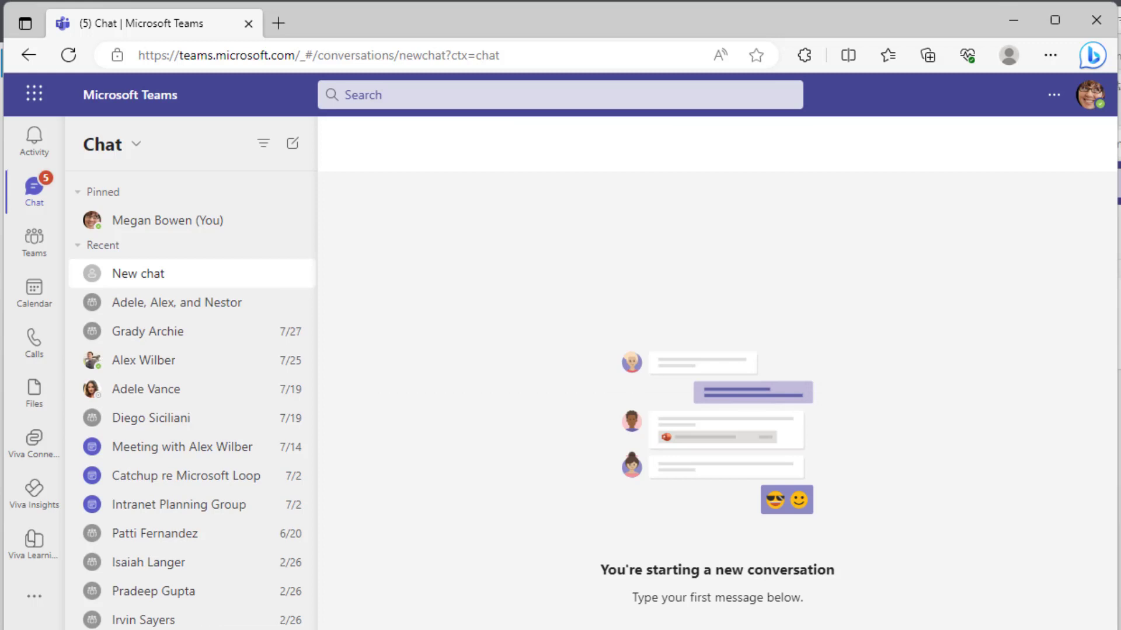